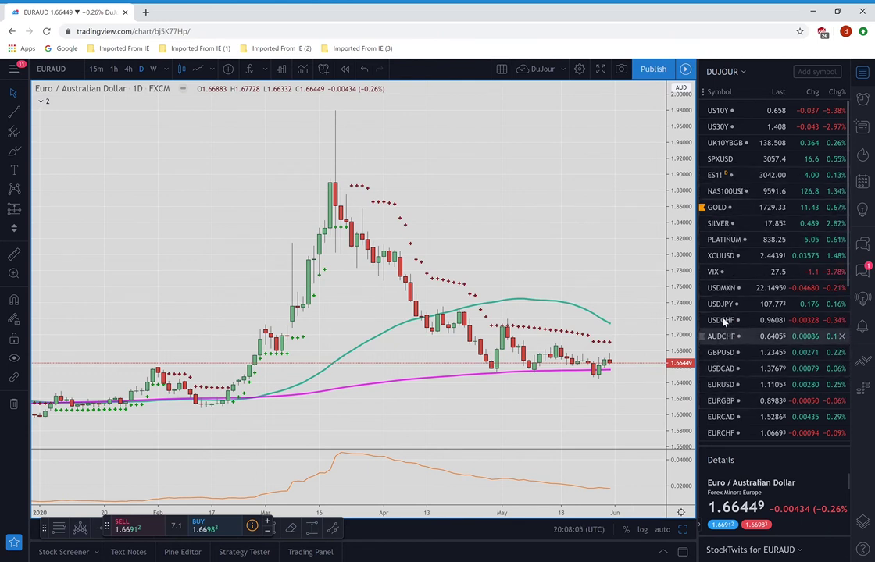
# Step: Scroll down the DUJOUR watchlist beside the EURAUD daily chart
pyautogui.scroll(-3, 722, 328)
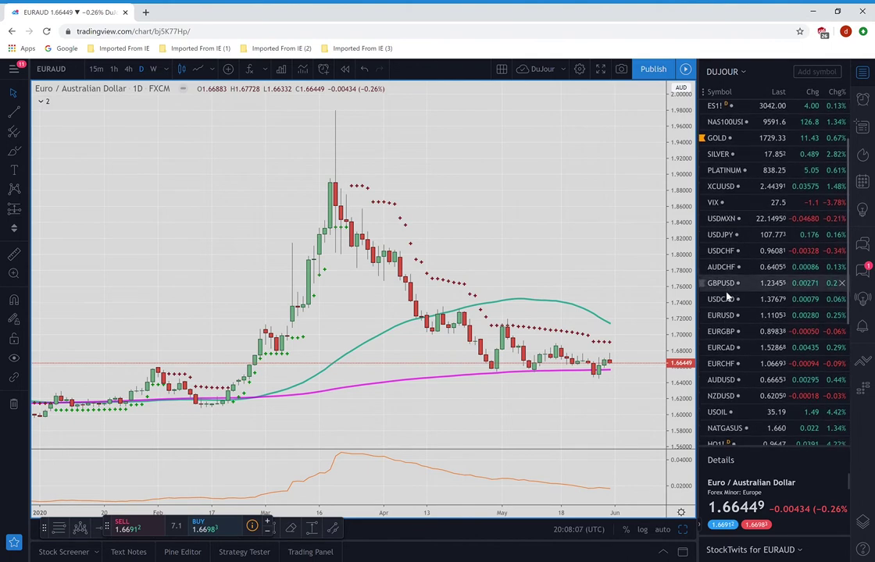
# Step: Load the EURUSD daily chart from the watchlist and zoom in to show candles from February
pyautogui.click(723, 315)
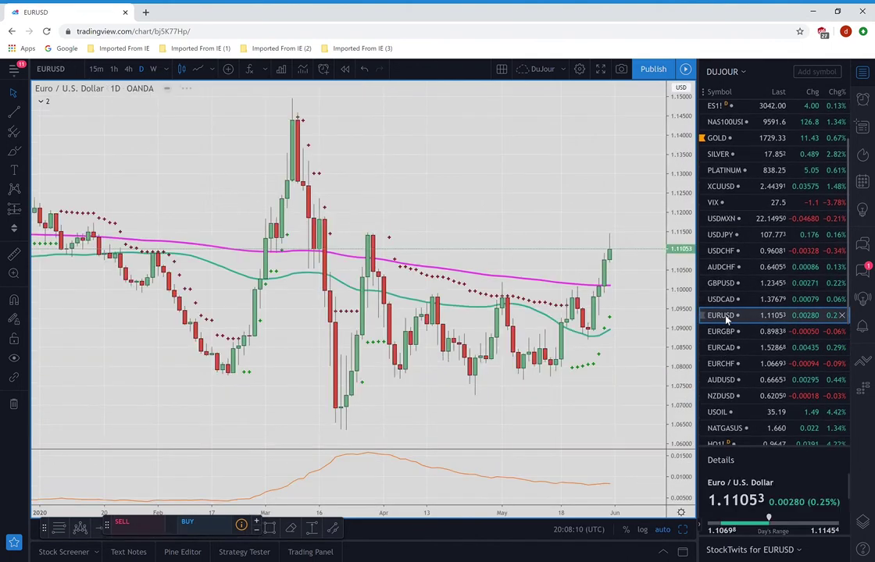
pyautogui.click(719, 315)
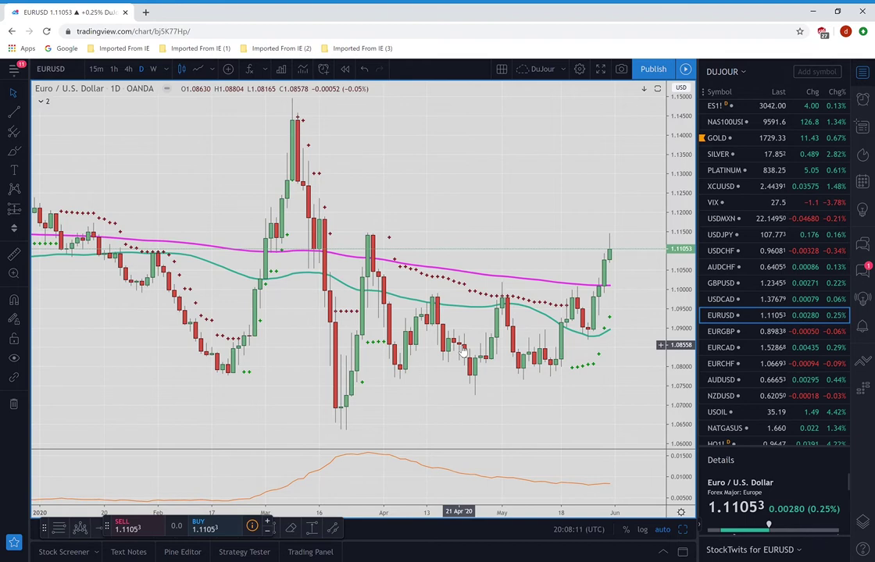
pyautogui.scroll(3, 401, 509)
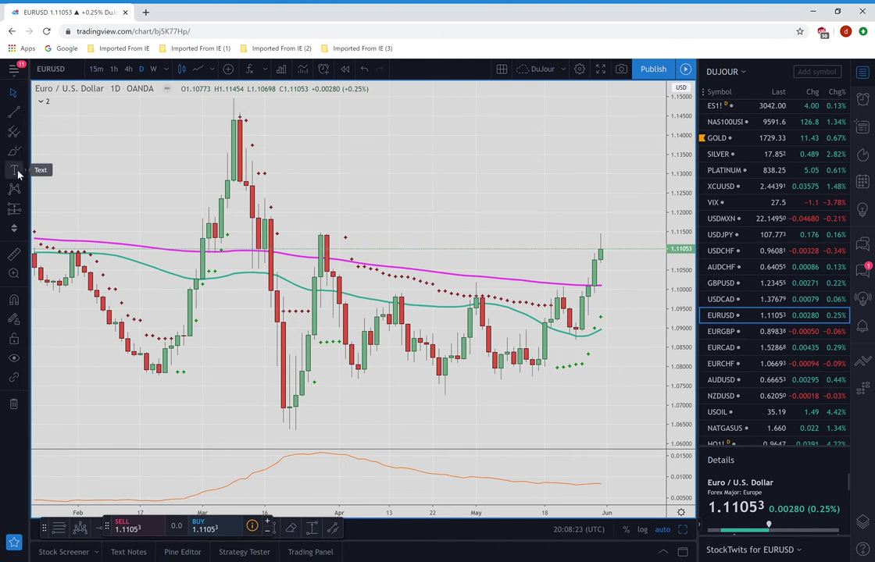
# Step: Draw a descending trend line from the 17 Mar high to the 2 Apr high, then compress the price scale
pyautogui.click(13, 112)
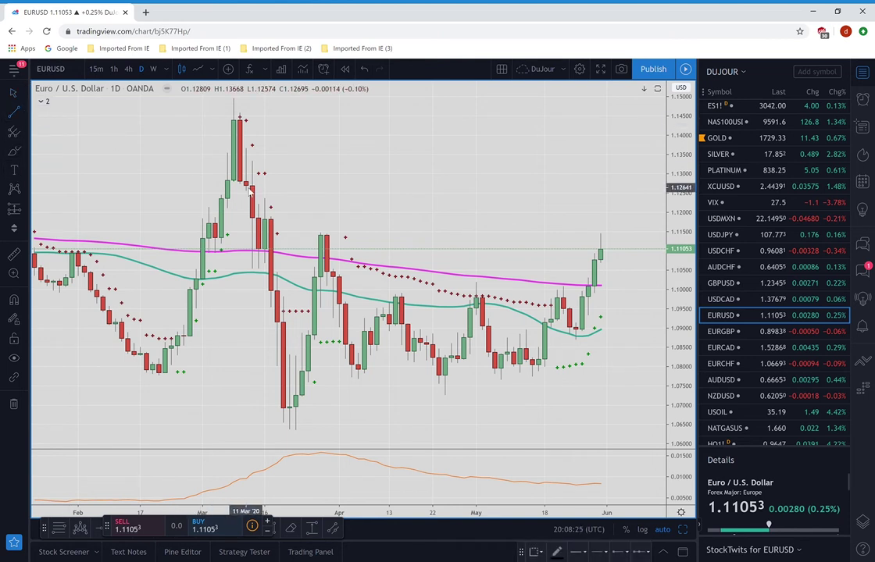
pyautogui.click(272, 217)
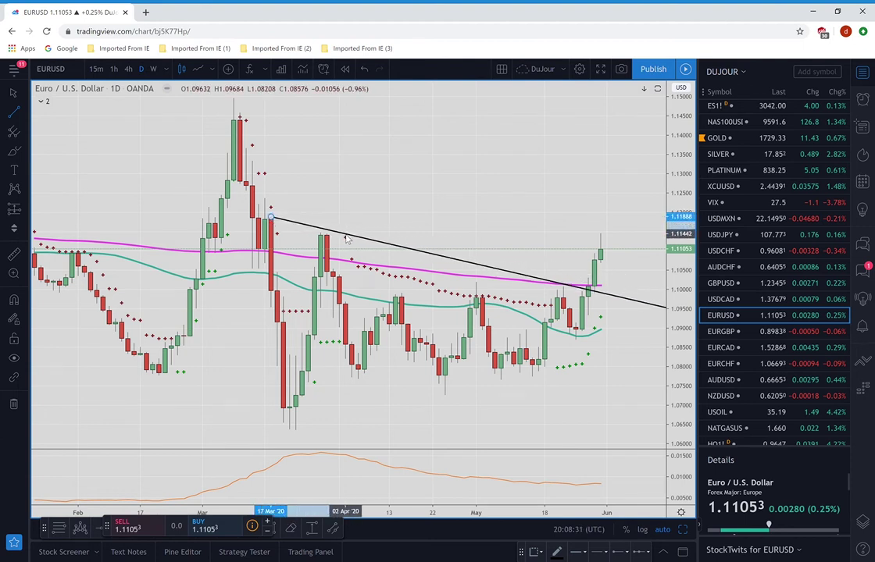
pyautogui.click(346, 235)
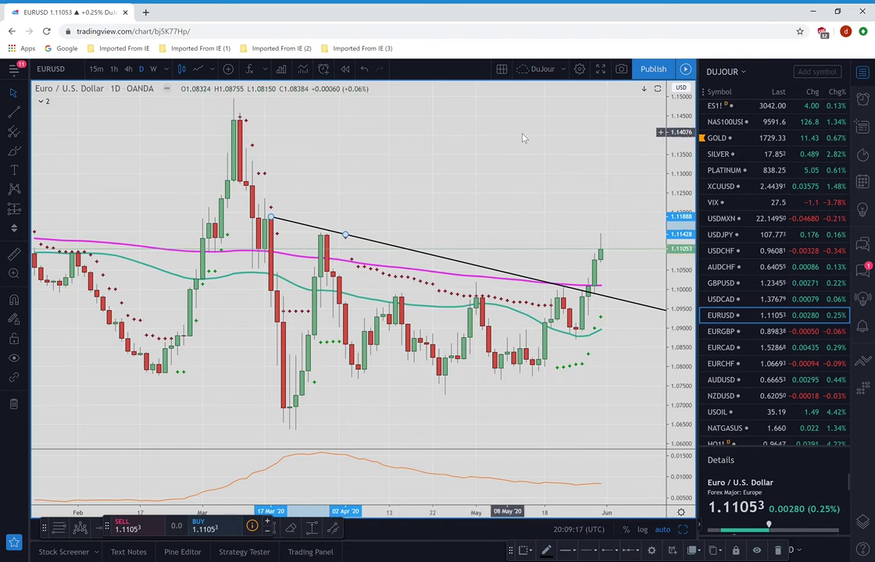
pyautogui.moveTo(684, 184); pyautogui.dragTo(685, 213)
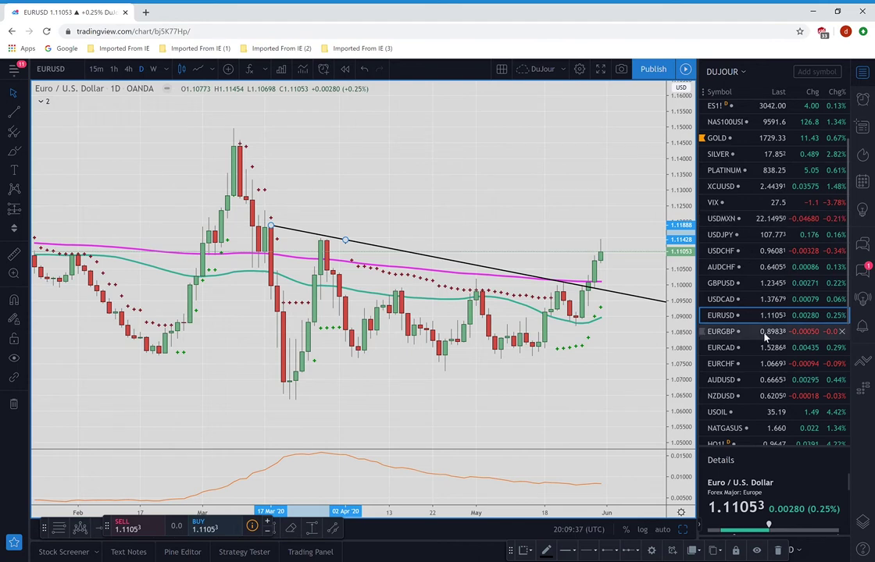
# Step: Load the AUDUSD daily chart, move the buy/sell panel aside and ready the Horizontal Line tool
pyautogui.click(720, 381)
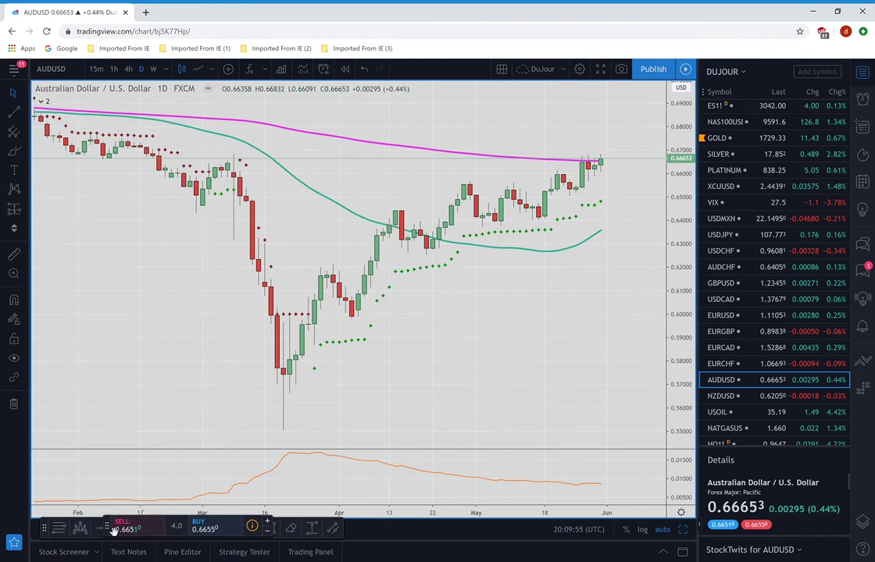
pyautogui.moveTo(112, 533); pyautogui.dragTo(366, 540)
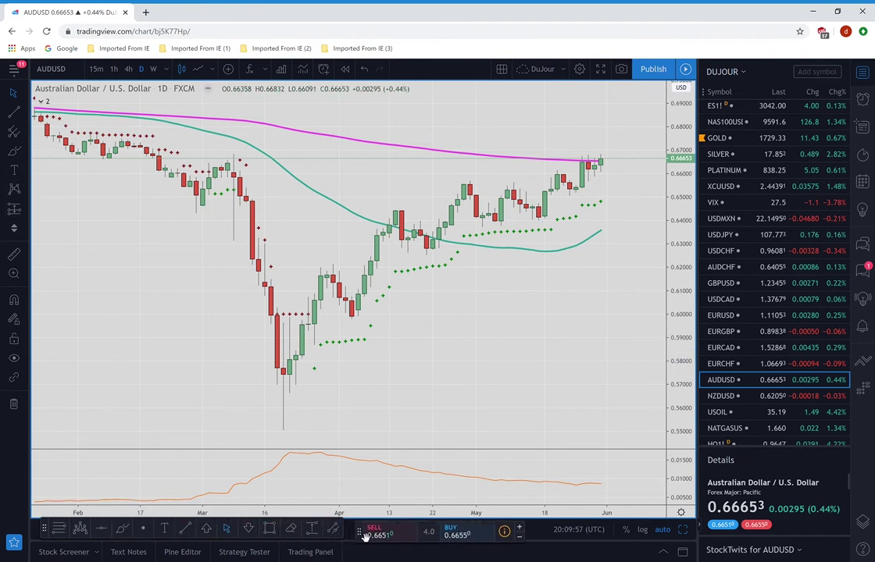
pyautogui.click(104, 530)
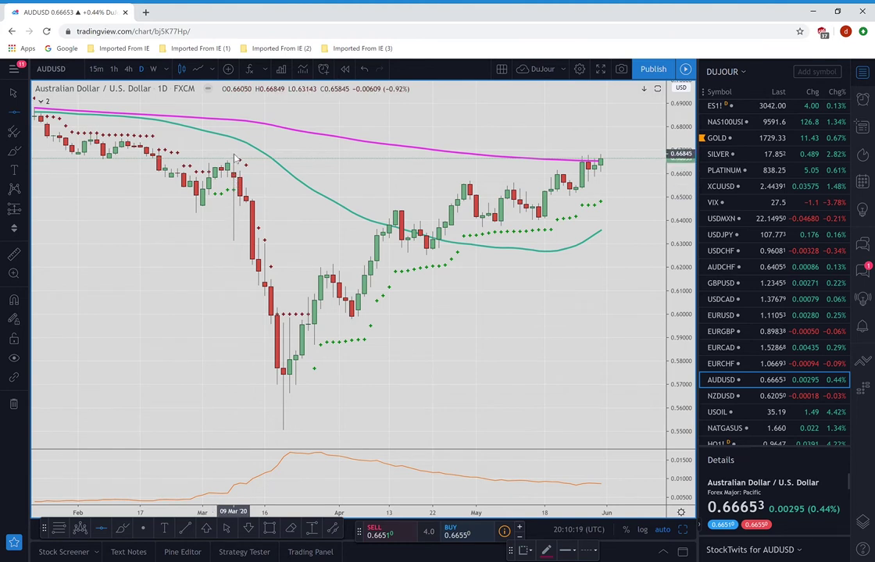
# Step: Place a horizontal level at 0.66845 on AUDUSD, compress the price scale, then switch to USDJPY
pyautogui.click(235, 156)
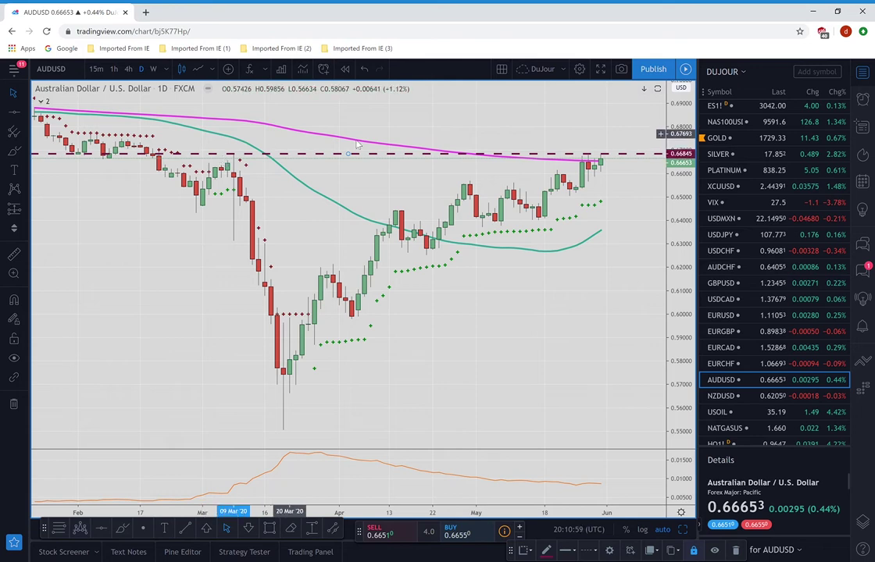
pyautogui.moveTo(681, 201); pyautogui.dragTo(682, 250)
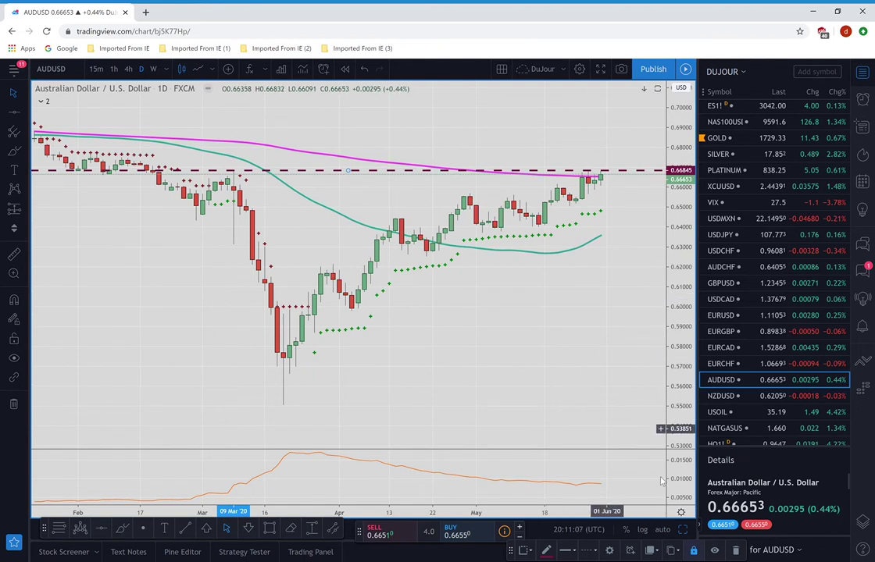
pyautogui.click(728, 238)
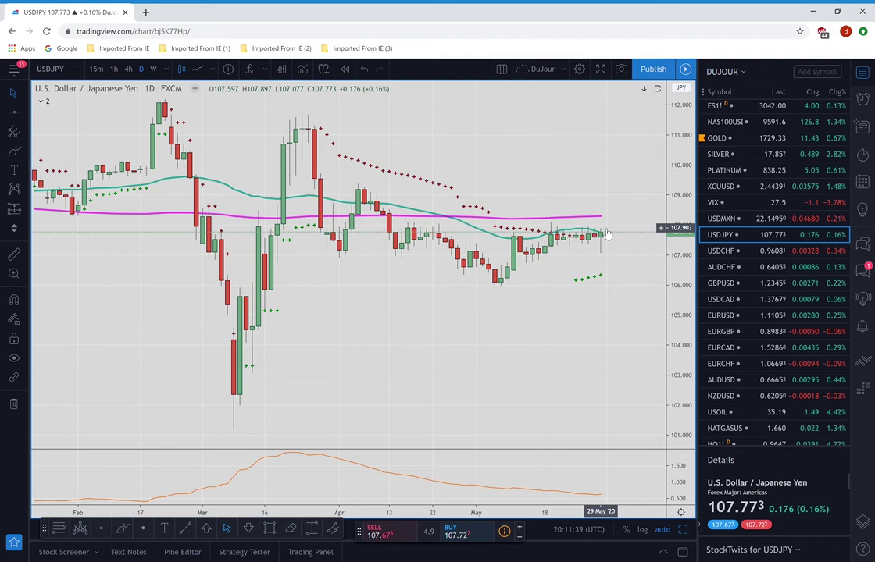
# Step: Load ES1! futures, view them briefly on 15-minute candles, then show daily and weekly intervals
pyautogui.click(713, 108)
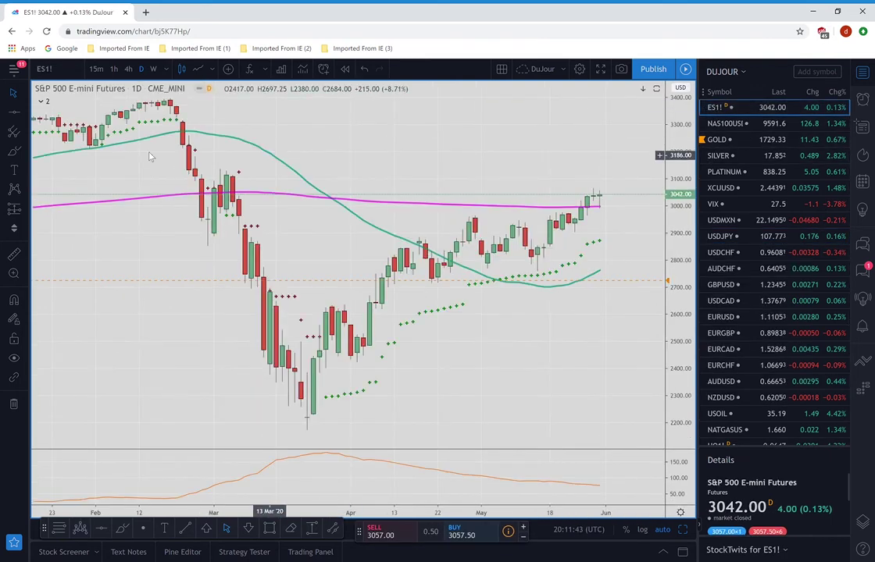
pyautogui.click(97, 69)
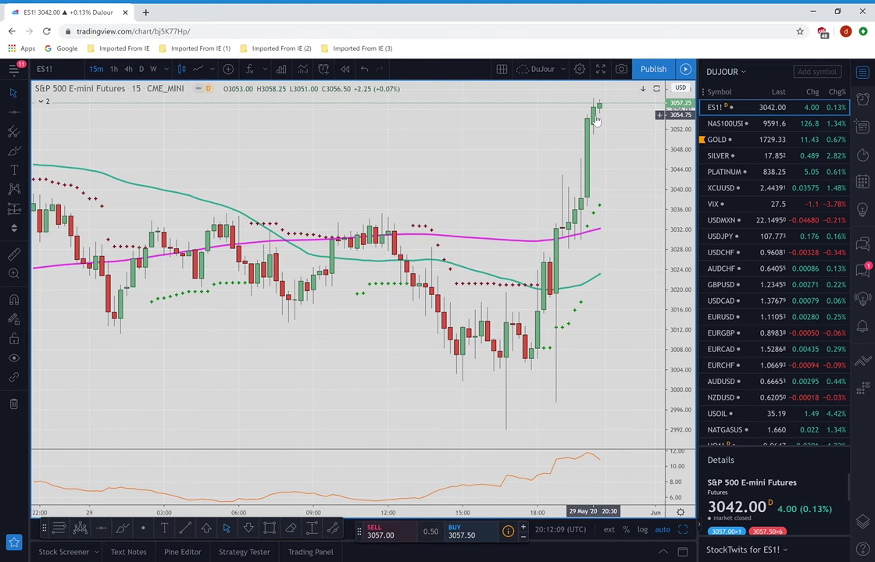
pyautogui.click(141, 69)
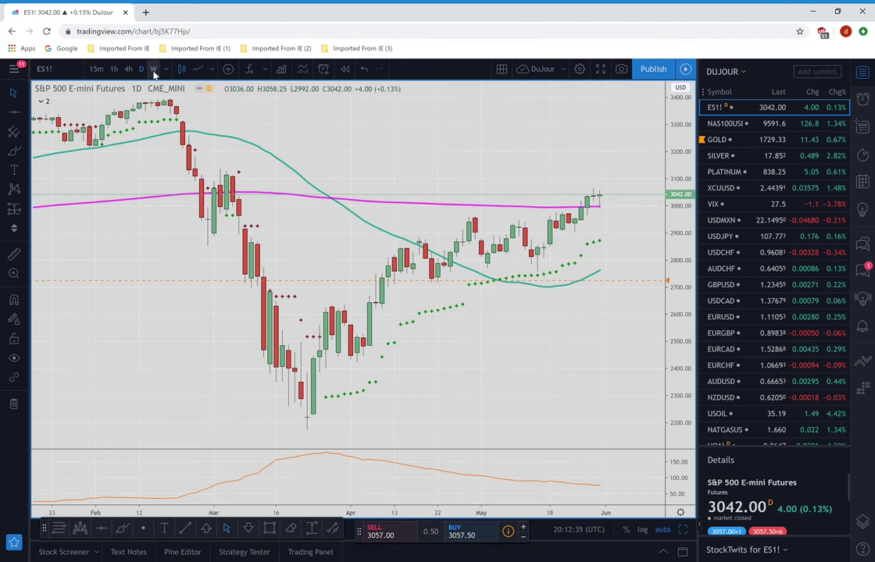
pyautogui.click(153, 70)
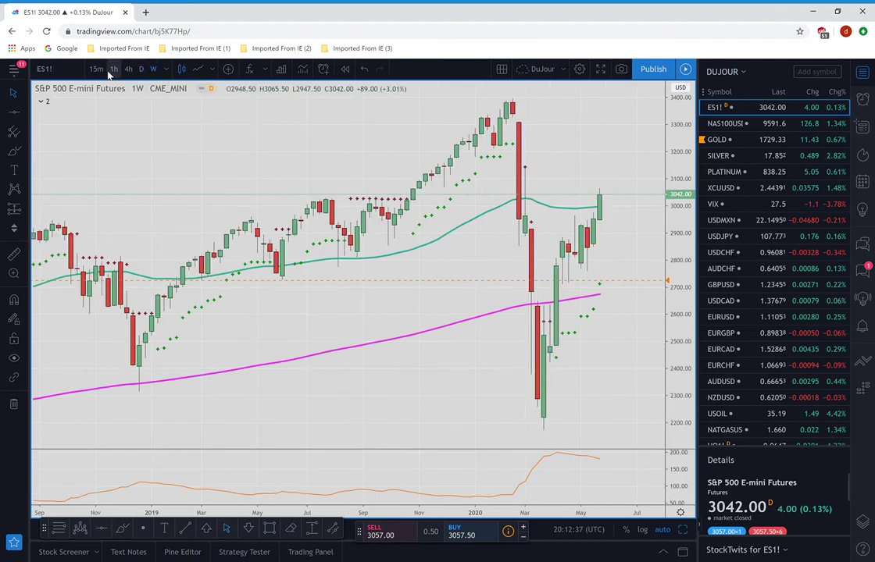
# Step: Replace the futures with the SPX S&P 500 index chart and zoom out to show history back to 2014
pyautogui.click(69, 70)
pyautogui.write('SPX')
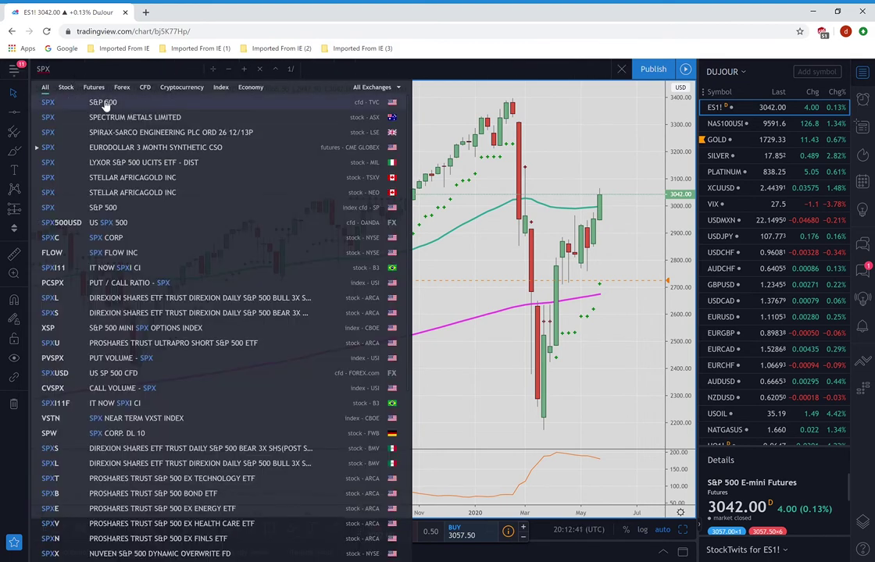
pyautogui.click(103, 104)
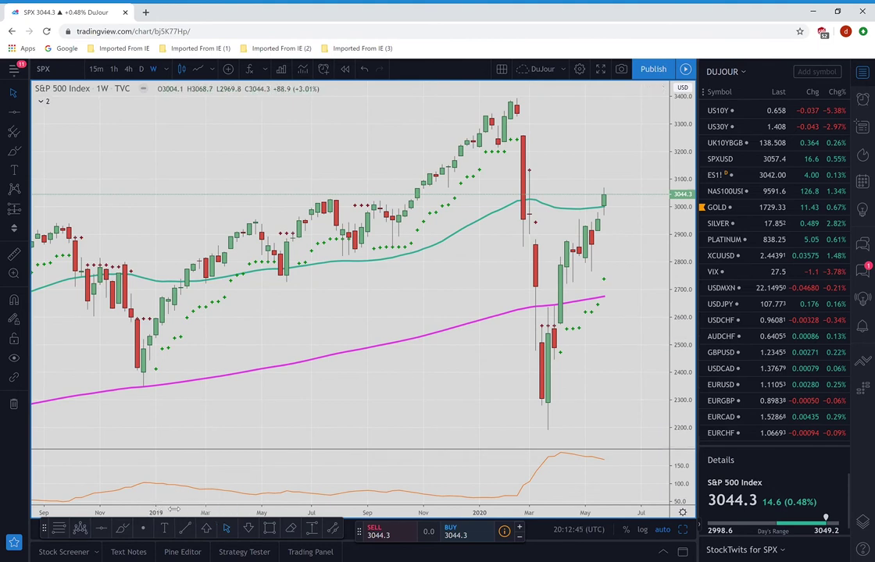
pyautogui.scroll(-2, 198, 443)
pyautogui.scroll(-4, 331, 529)
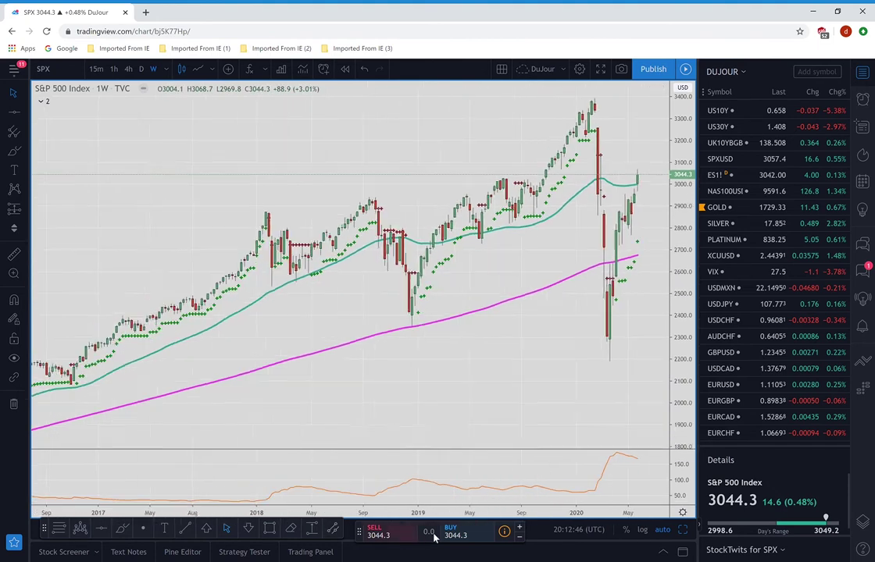
pyautogui.click(520, 536)
pyautogui.click(518, 539)
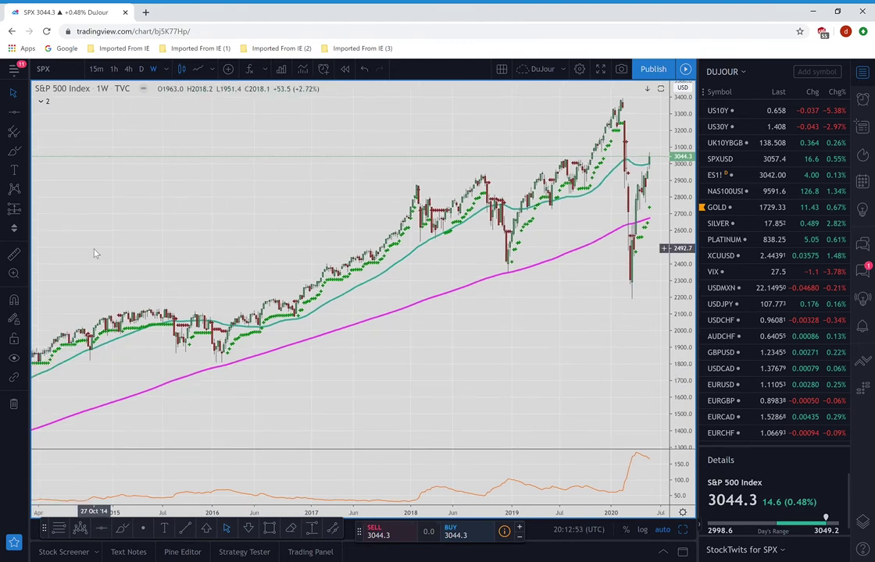
pyautogui.click(192, 531)
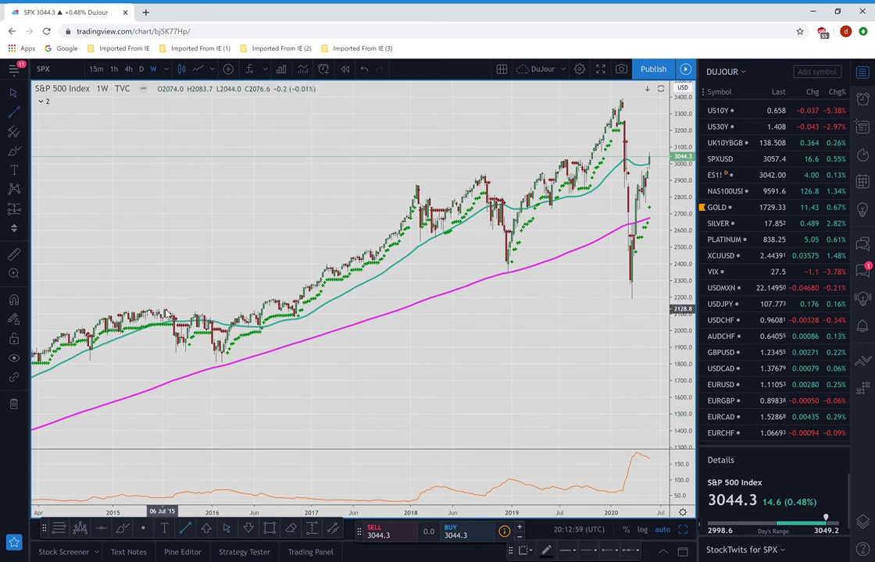
pyautogui.click(166, 307)
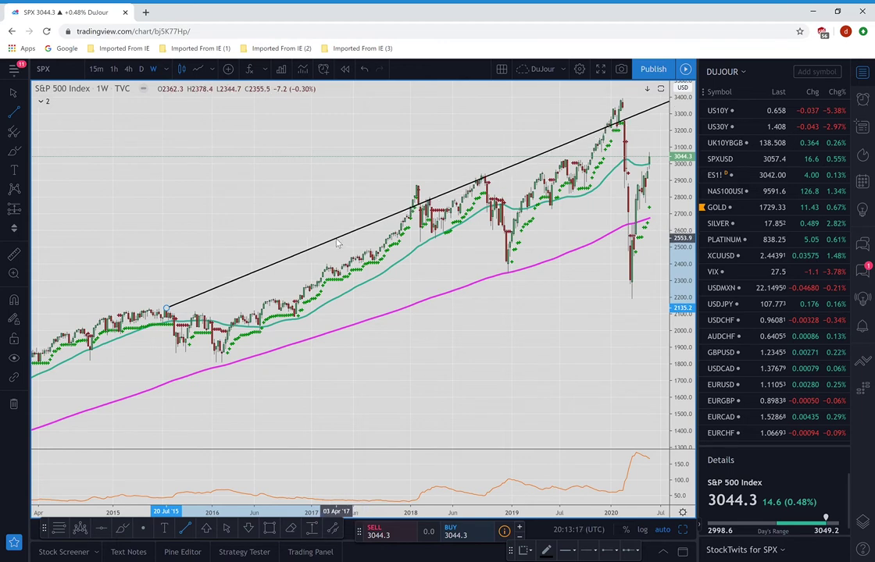
pyautogui.press('Escape')
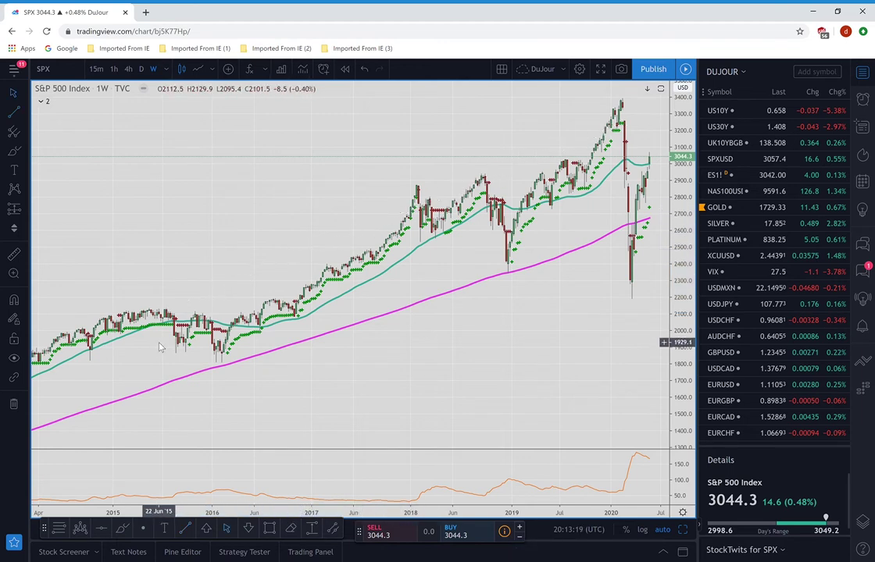
pyautogui.moveTo(111, 512); pyautogui.dragTo(204, 507)
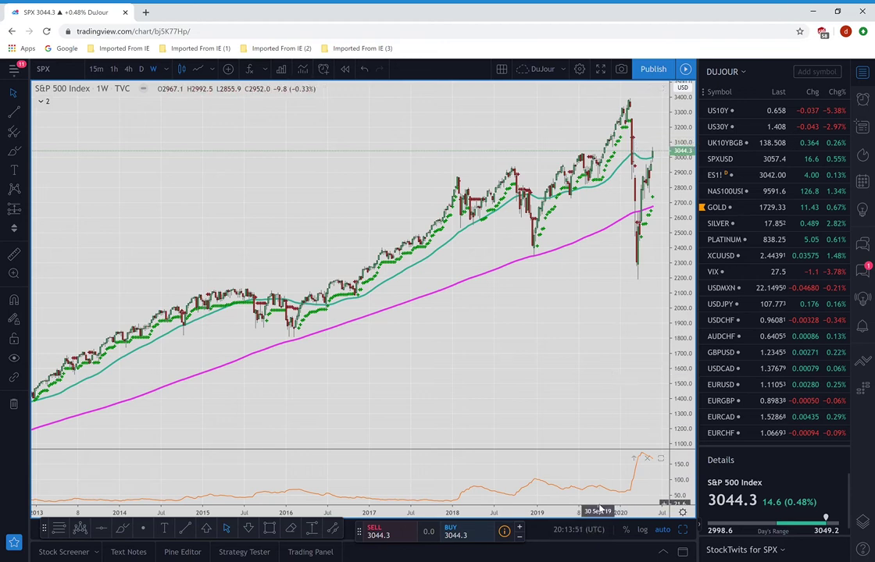
# Step: Zoom the weekly S&P 500 chart into 2018 through mid-2020 with wider candles
pyautogui.moveTo(595, 516); pyautogui.dragTo(437, 531)
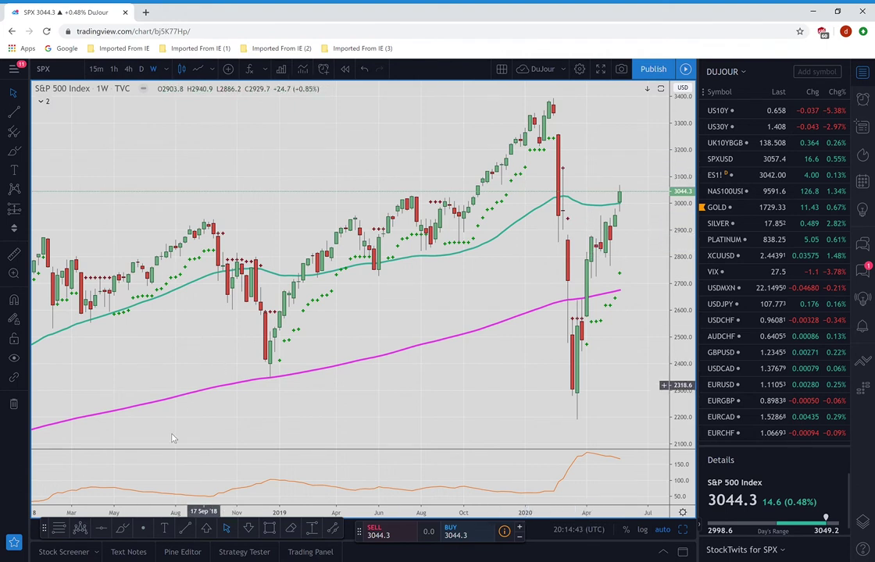
pyautogui.click(60, 530)
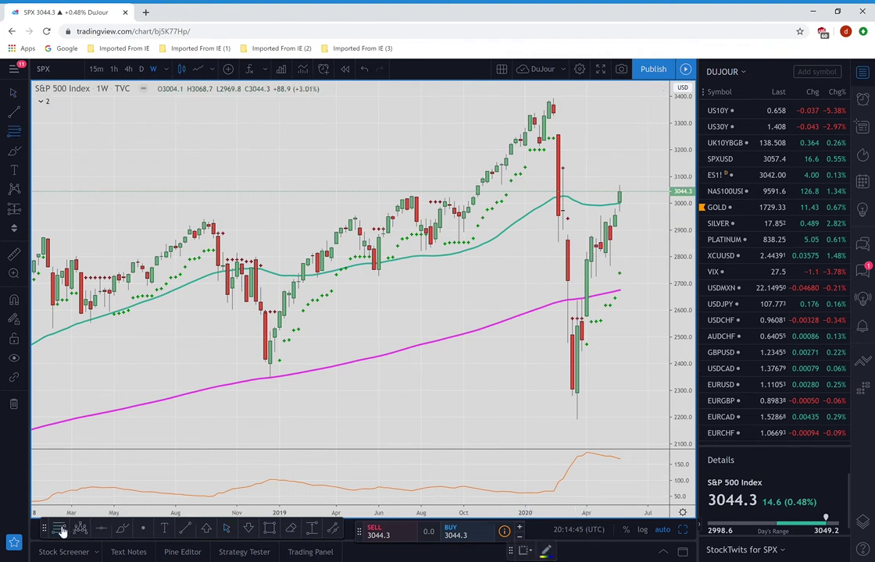
# Step: Draw a Fibonacci retracement from the March 2020 low of 2194.0 to 3120.8, then switch to daily
pyautogui.click(576, 418)
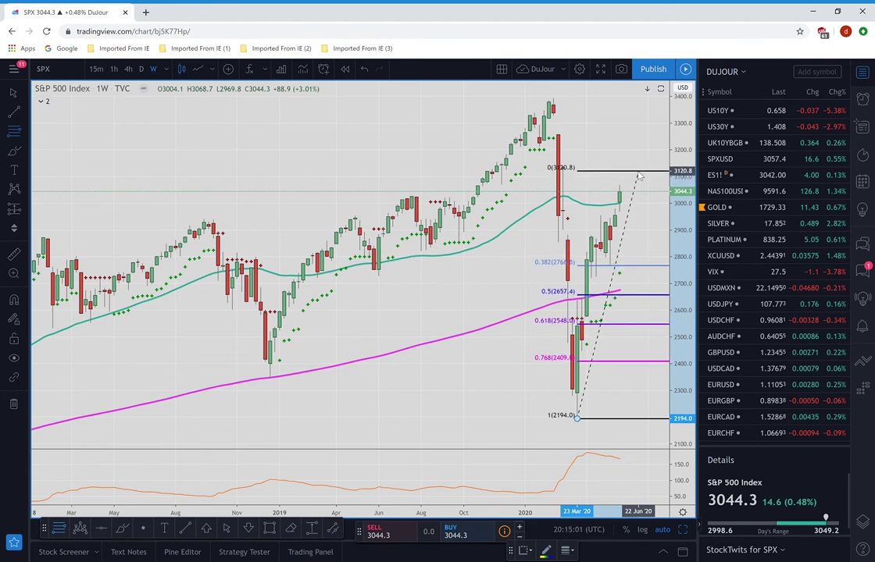
pyautogui.click(639, 172)
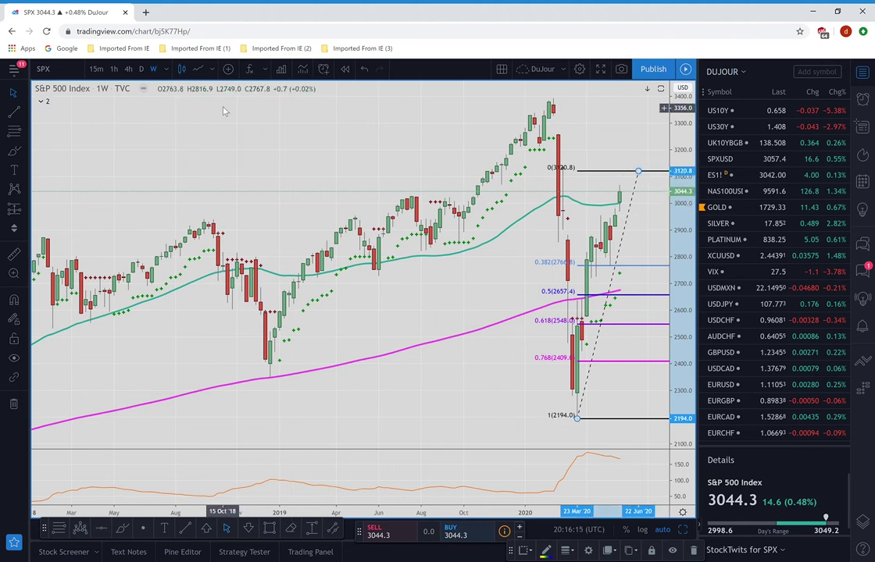
pyautogui.click(142, 68)
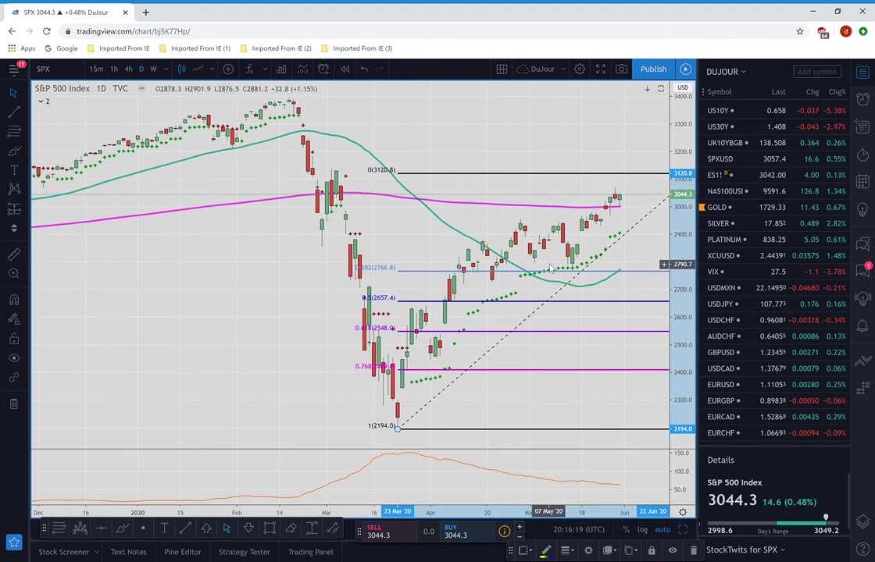
# Step: Open the ES1! S&P 500 E-mini Futures chart from the watchlist
pyautogui.click(714, 177)
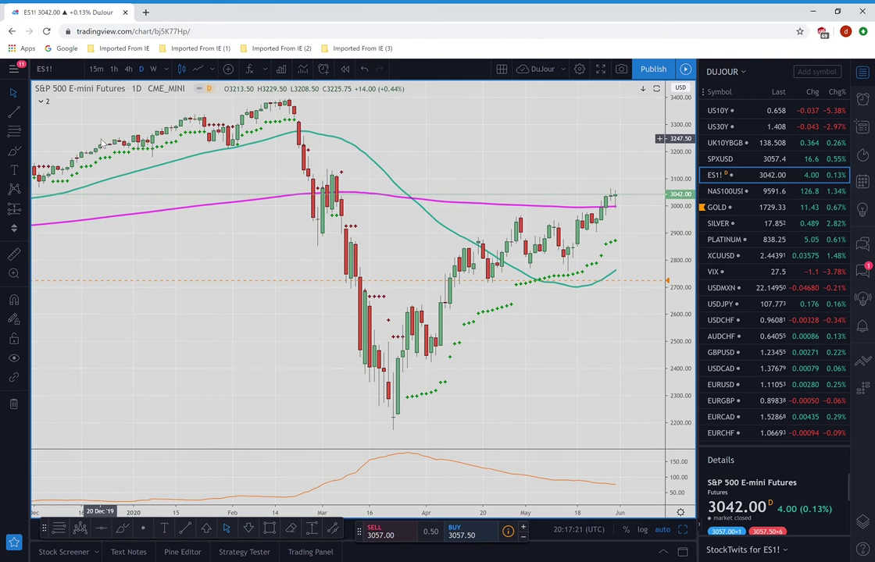
# Step: Mark 3138.50 on ES1! with a horizontal line, then open SILVER and compress its price scale
pyautogui.click(102, 529)
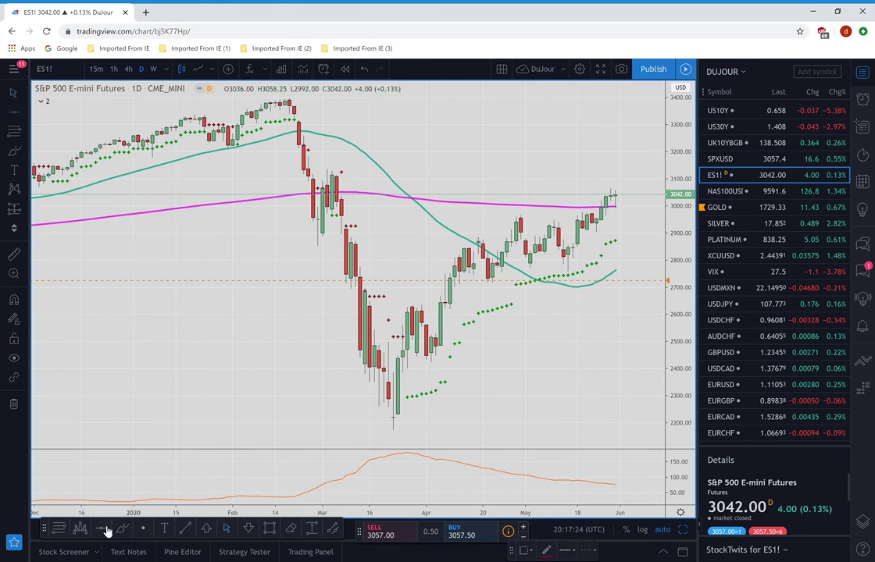
pyautogui.click(347, 168)
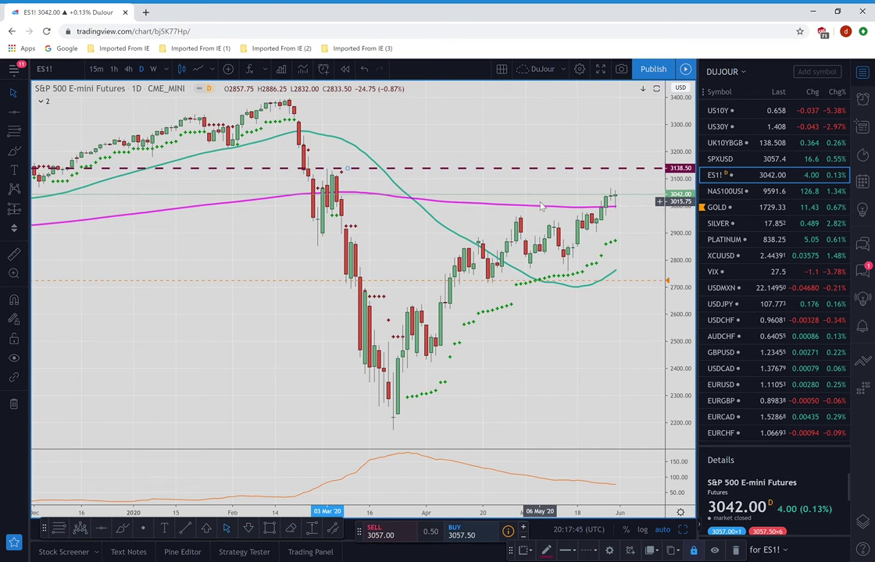
pyautogui.click(715, 225)
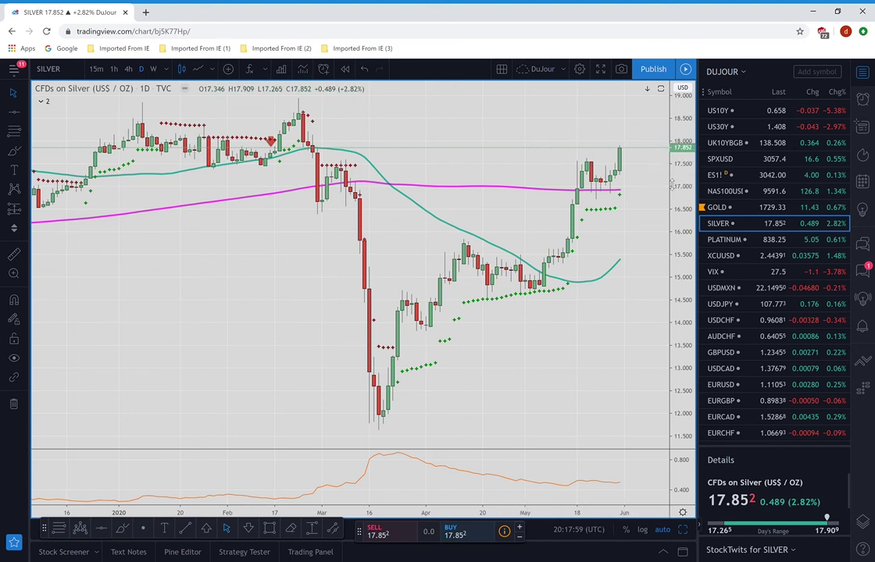
pyautogui.moveTo(681, 203); pyautogui.dragTo(701, 311)
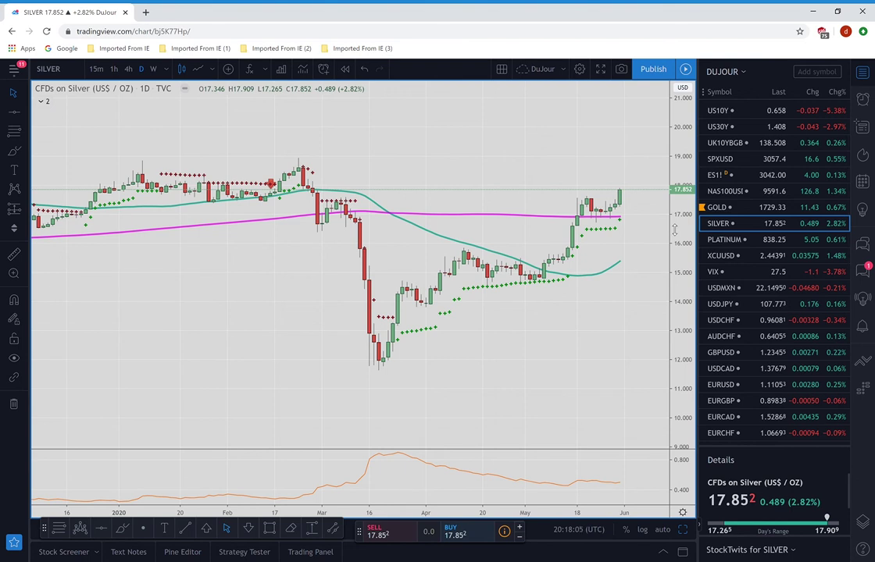
# Step: Switch the chart to GOLD CFDs, last at 1729.33 (+0.67%)
pyautogui.click(721, 210)
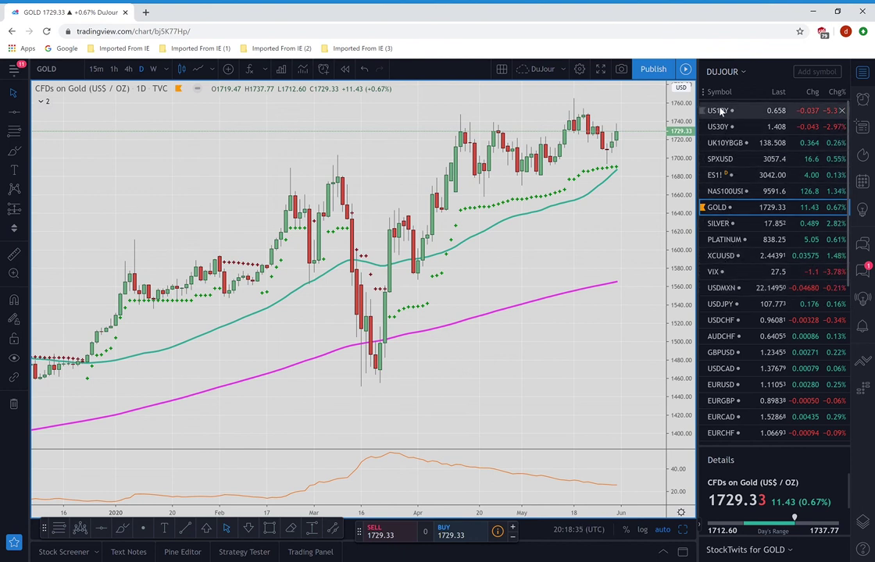
pyautogui.scroll(-3, 722, 317)
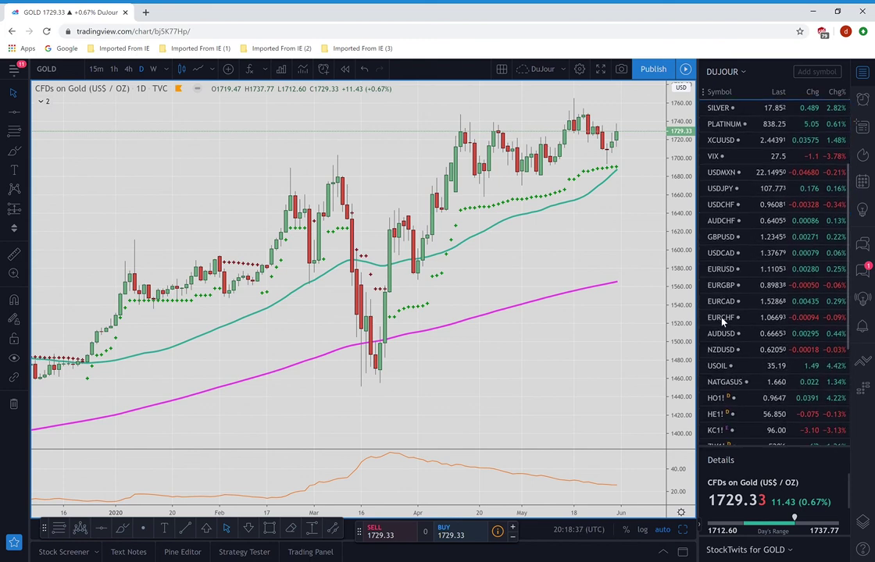
# Step: Open the USOIL chart and anchor a Fib retracement at the January high near 65.87
pyautogui.scroll(-1, 722, 320)
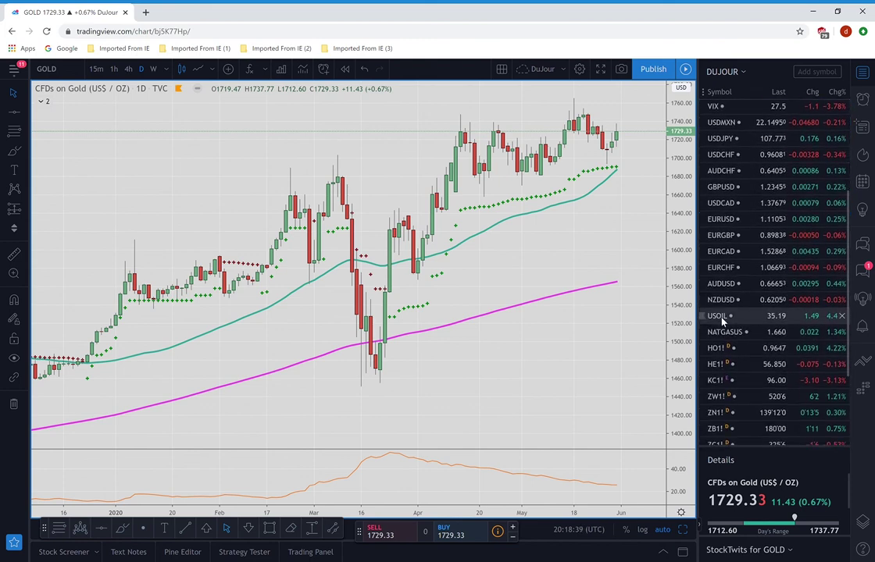
pyautogui.click(721, 320)
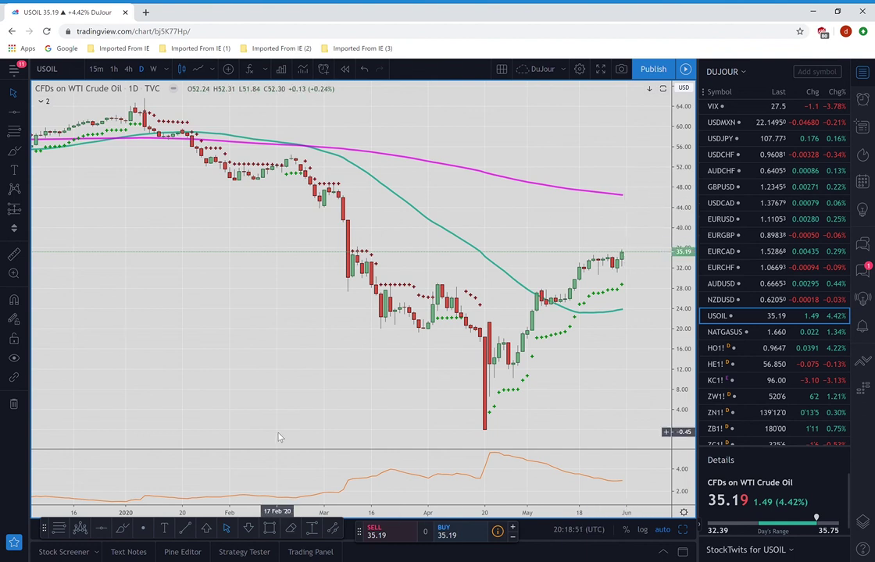
pyautogui.click(58, 530)
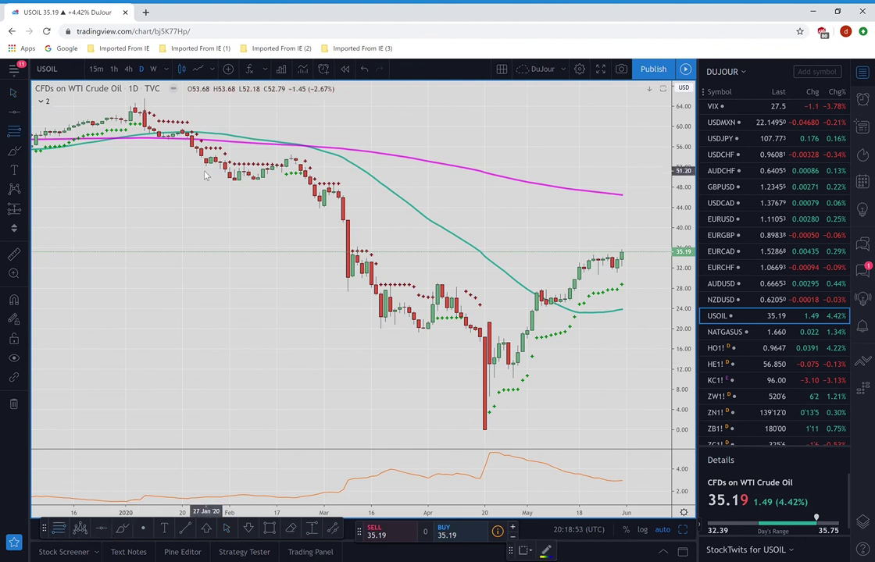
pyautogui.click(143, 97)
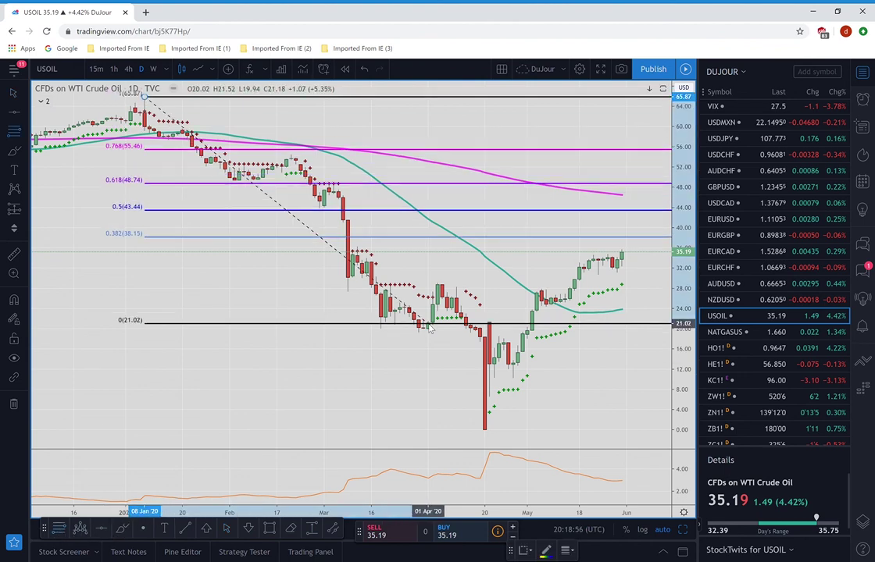
# Step: End the retracement at the April 20 low, placing the 0.5 level at 32.92
pyautogui.click(485, 432)
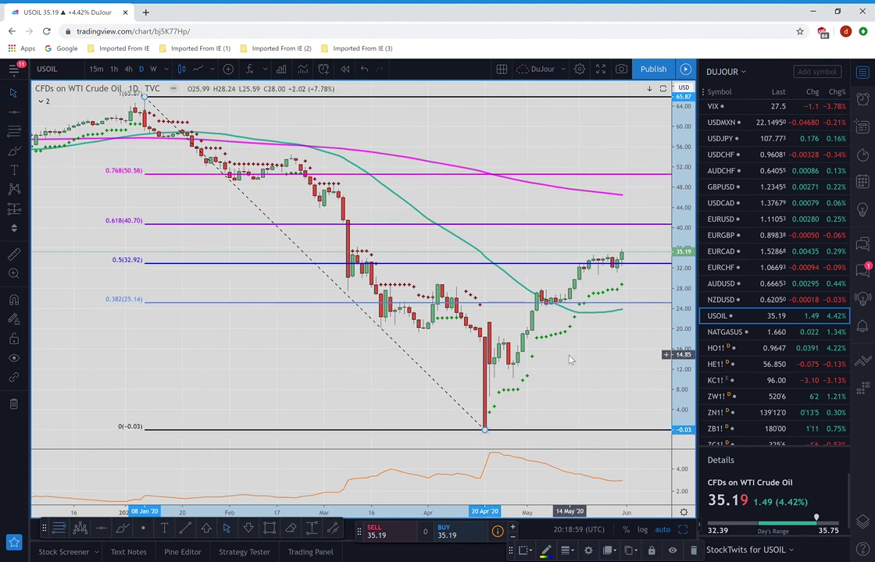